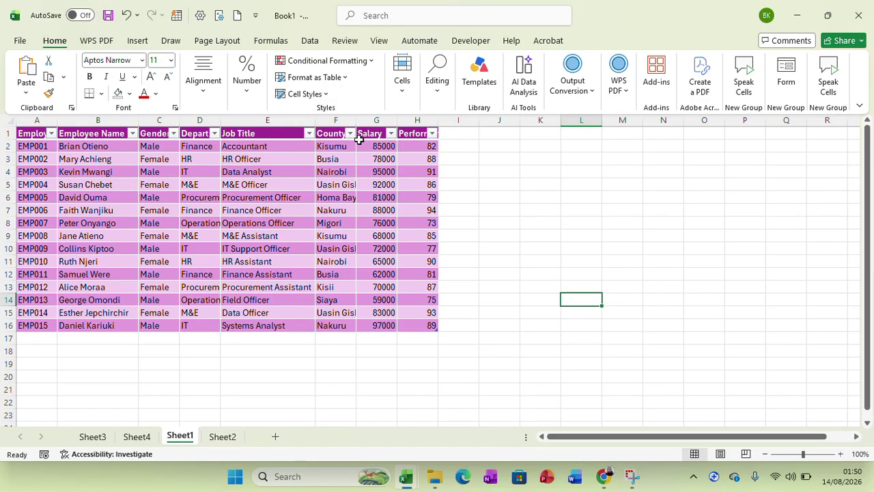
Apply Quick Analysis data bars to the Salary column's values, and clear that conditional formatting again
click(375, 135)
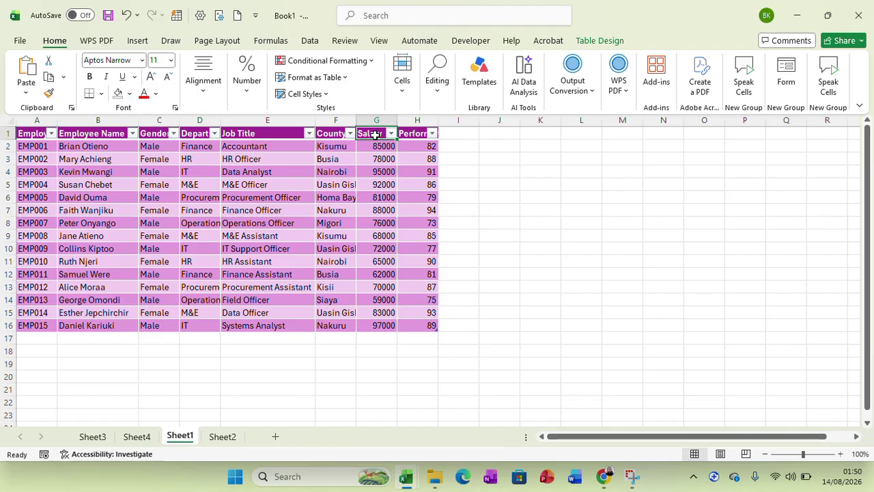
click(376, 135)
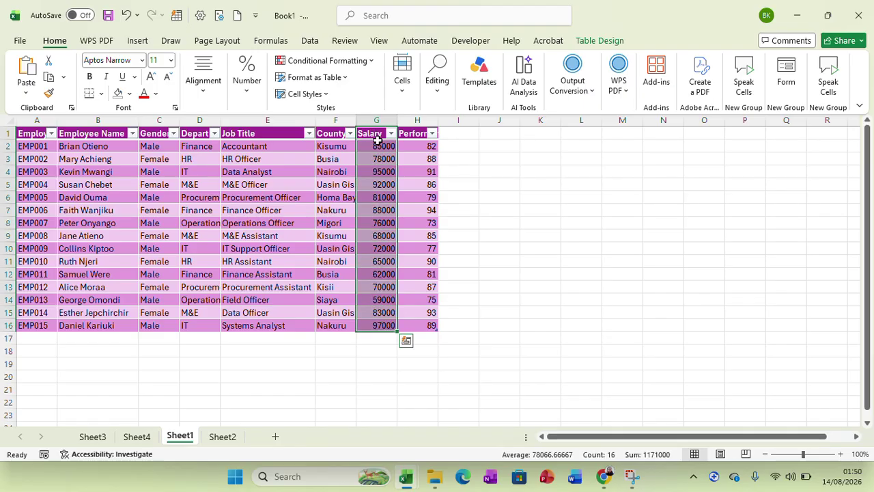
click(407, 341)
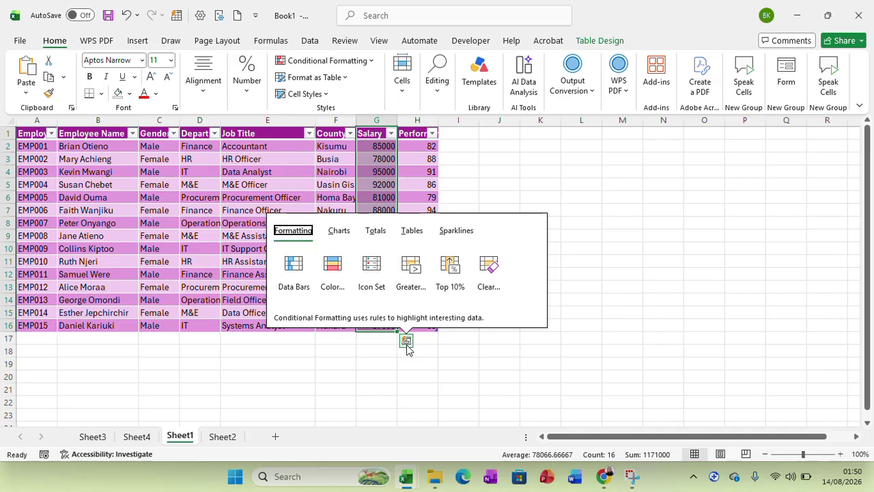
click(294, 267)
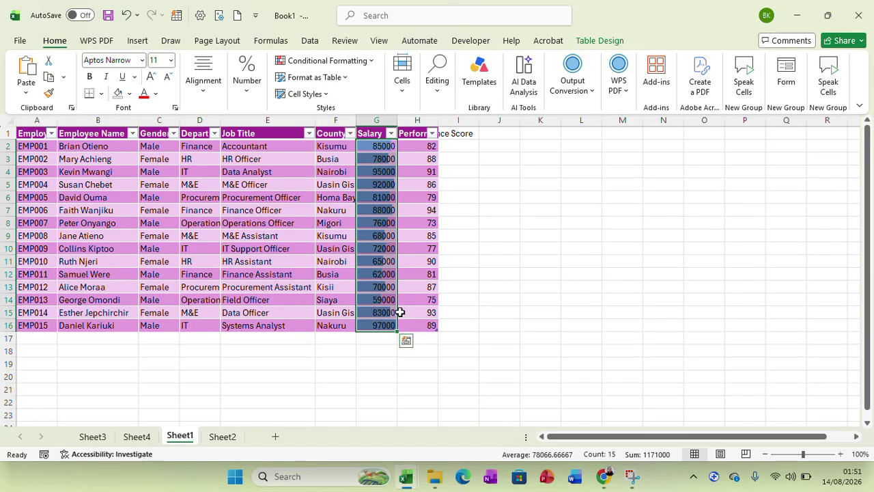
click(406, 341)
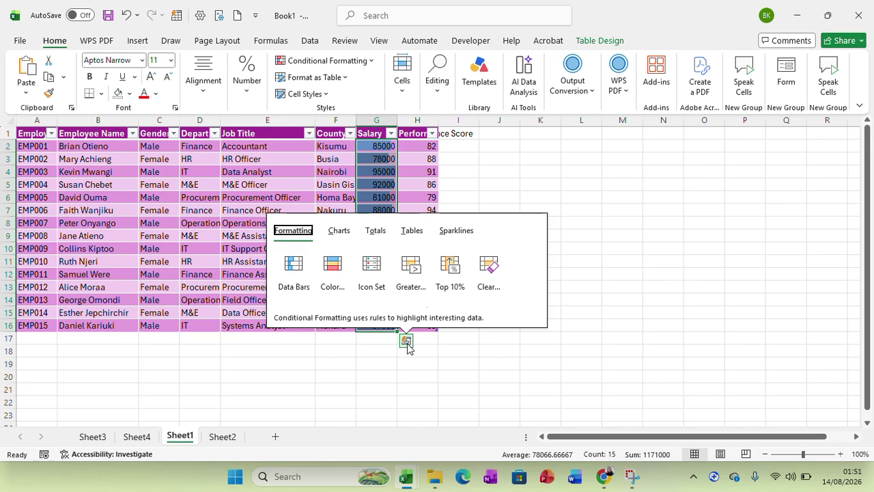
click(488, 277)
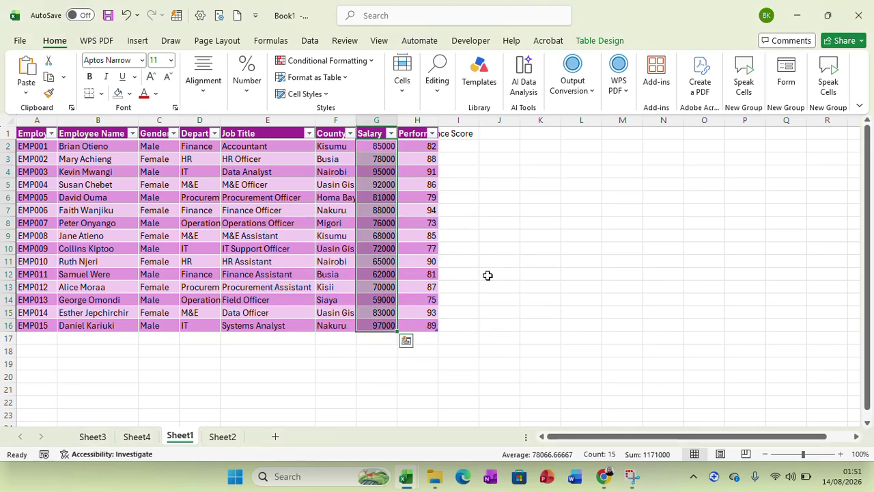
Reapply data bars to the selected Salary values and remove them with Clear Format
click(407, 341)
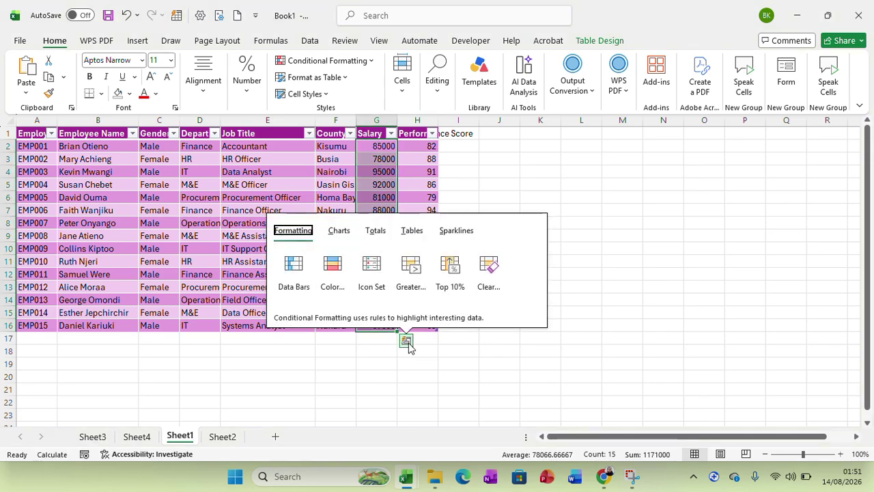
click(299, 286)
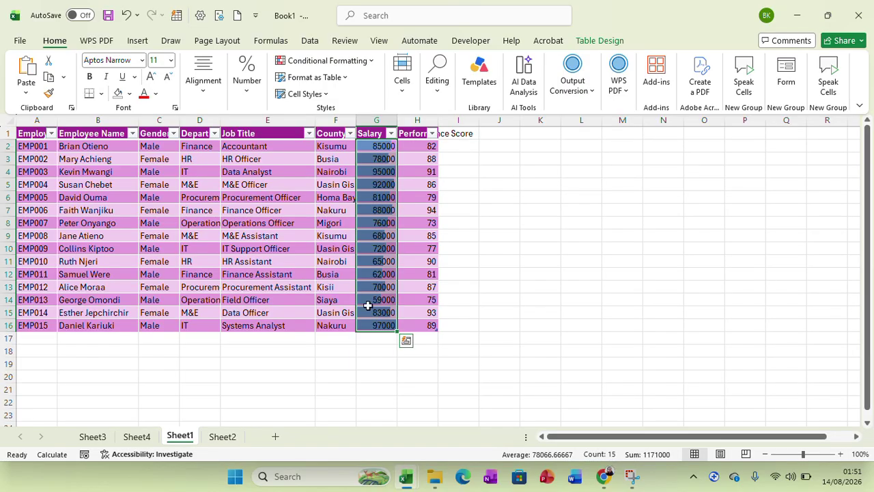
click(405, 341)
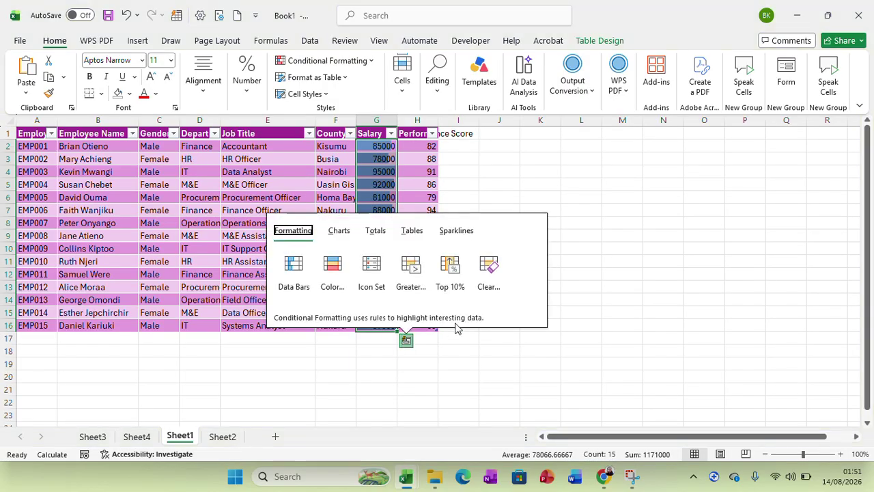
click(487, 283)
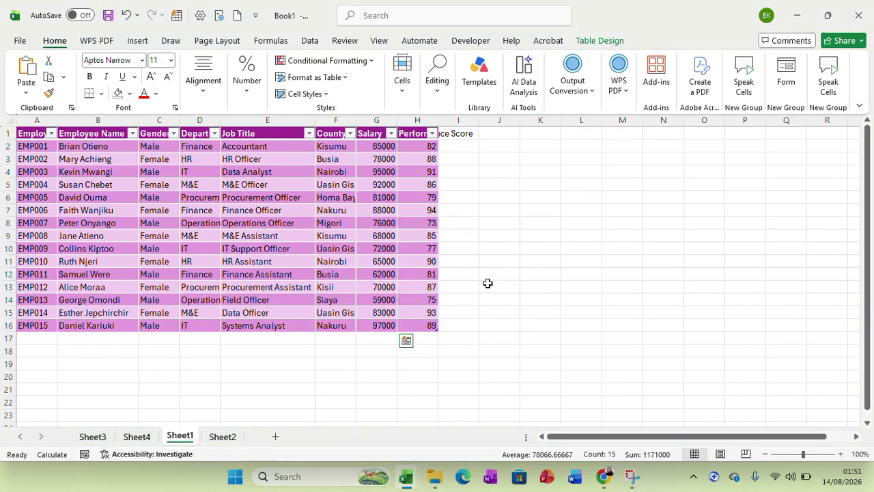
Apply a Quick Analysis color scale to the Salary values and deselect the column
click(405, 341)
click(335, 270)
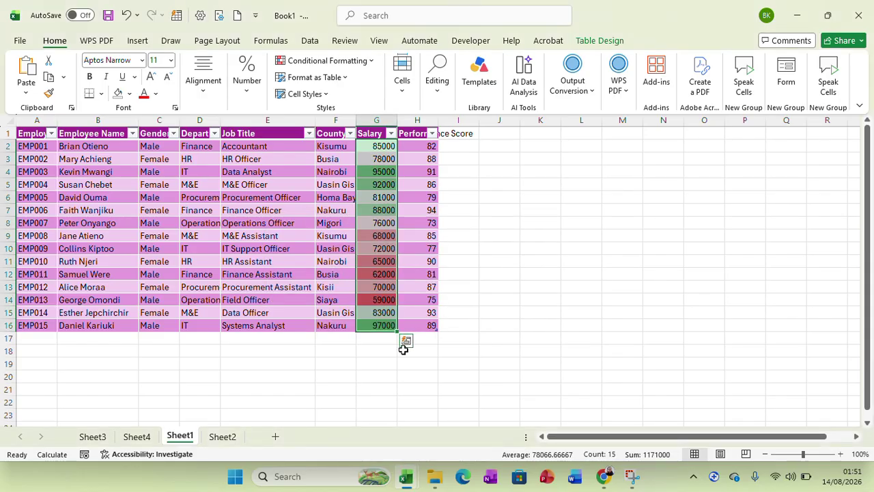
click(517, 318)
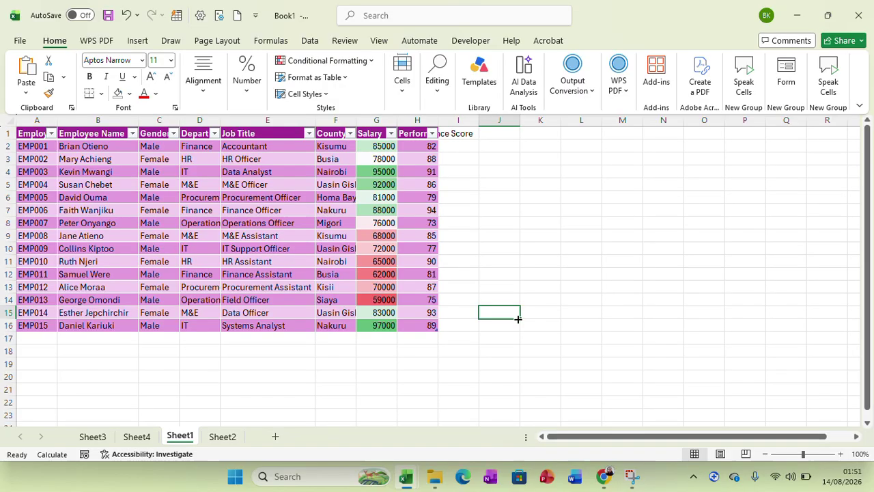
Select the whole Salary column of the table and clear its color scale formatting
click(384, 133)
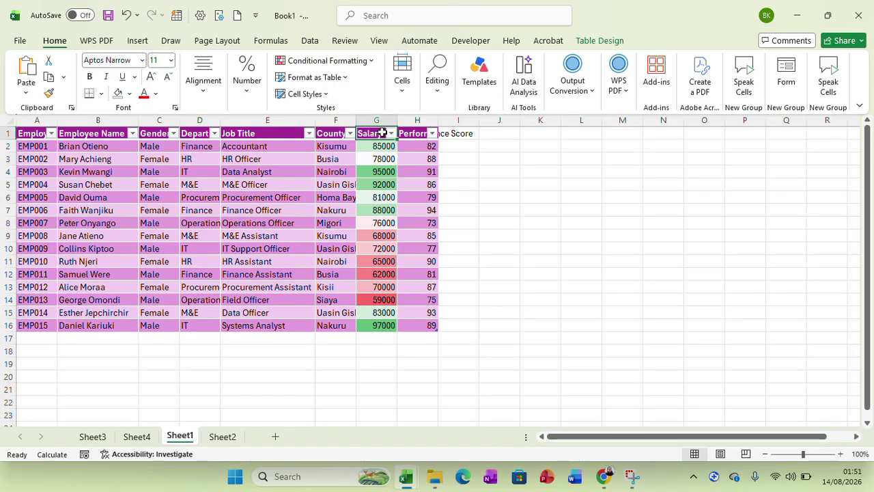
click(384, 134)
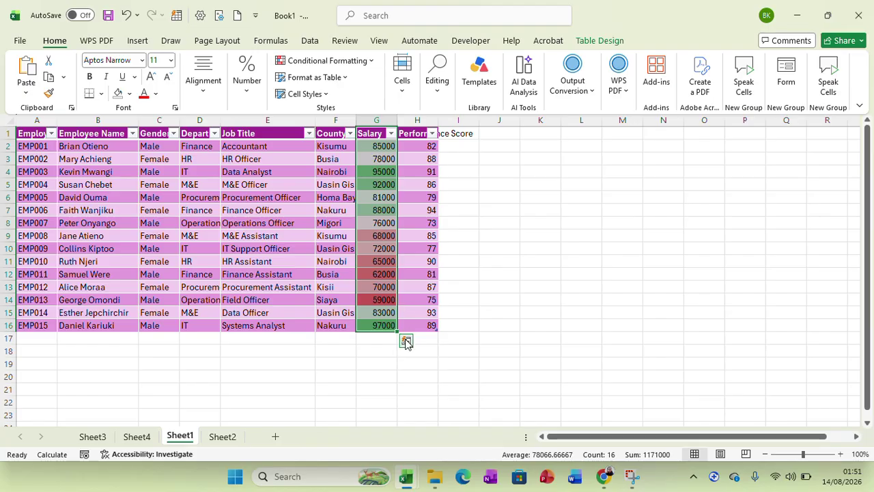
click(406, 342)
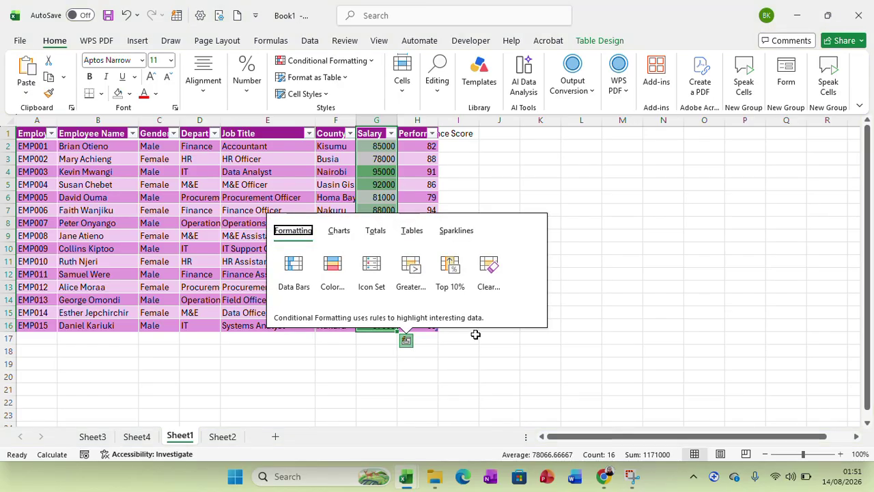
click(500, 281)
Apply the Quick Analysis icon set to the Salary values and deselect the column
click(407, 342)
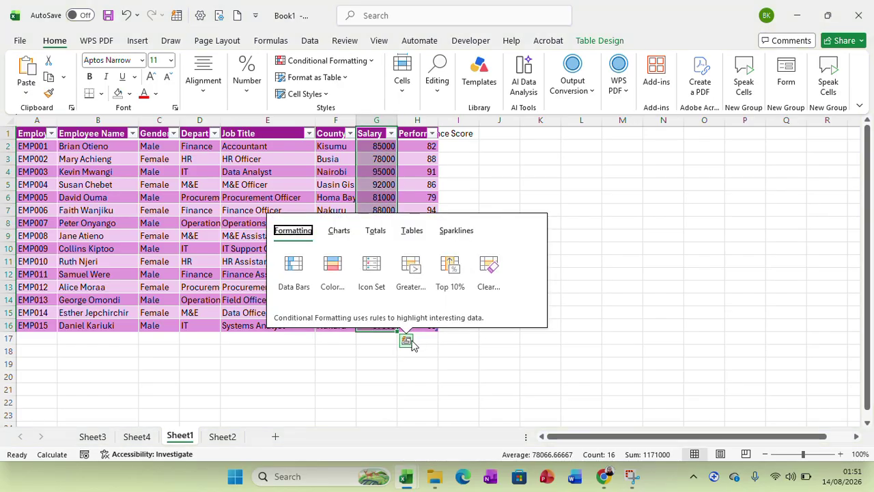
click(371, 284)
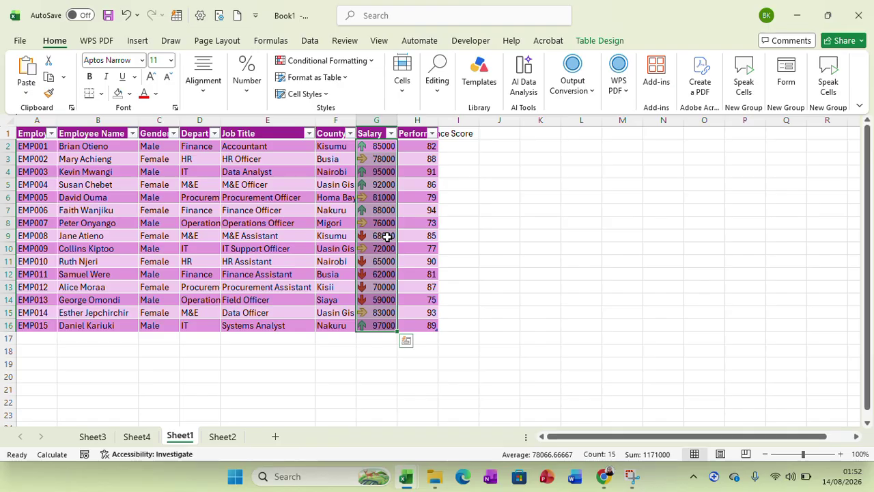
click(405, 348)
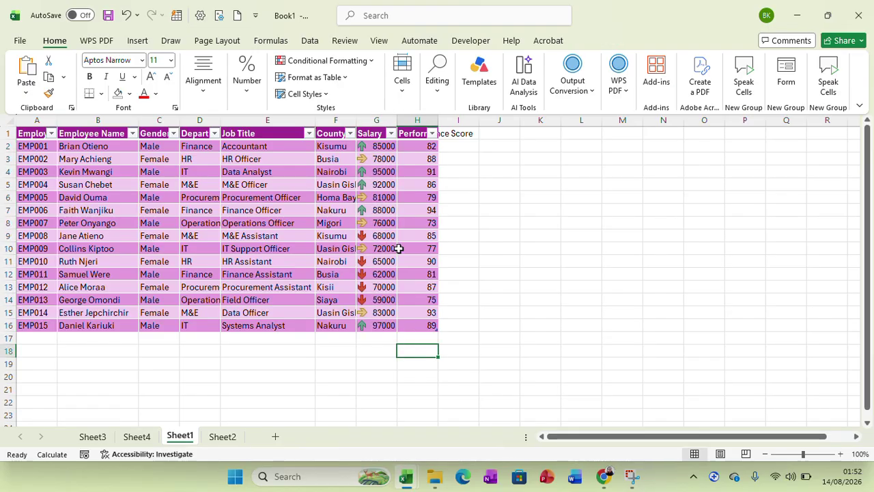
Select the whole Salary column of the table and clear its icon set formatting
click(371, 135)
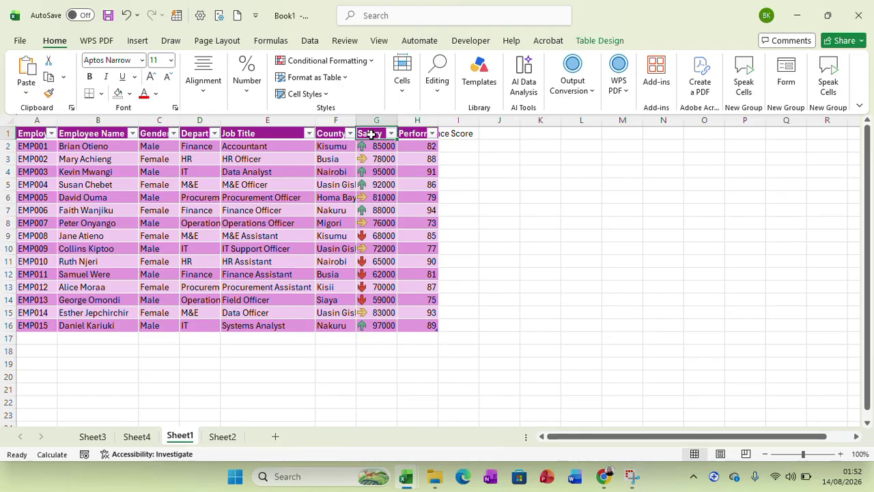
click(371, 135)
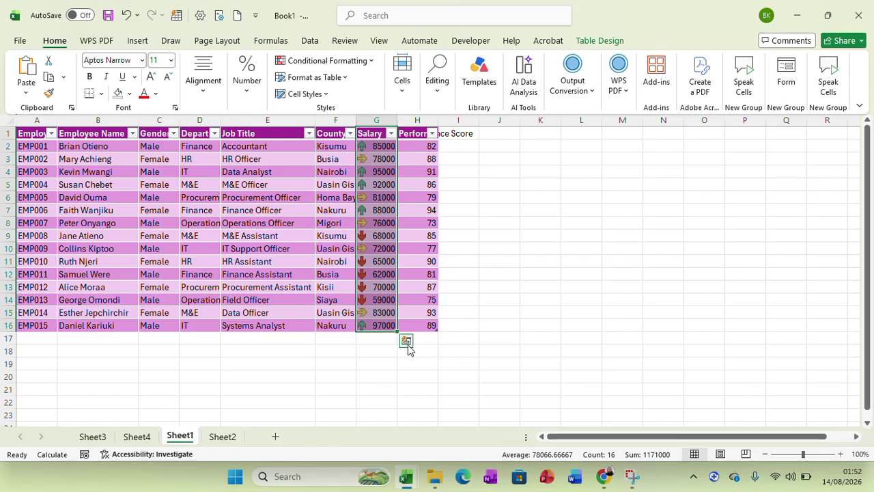
click(406, 342)
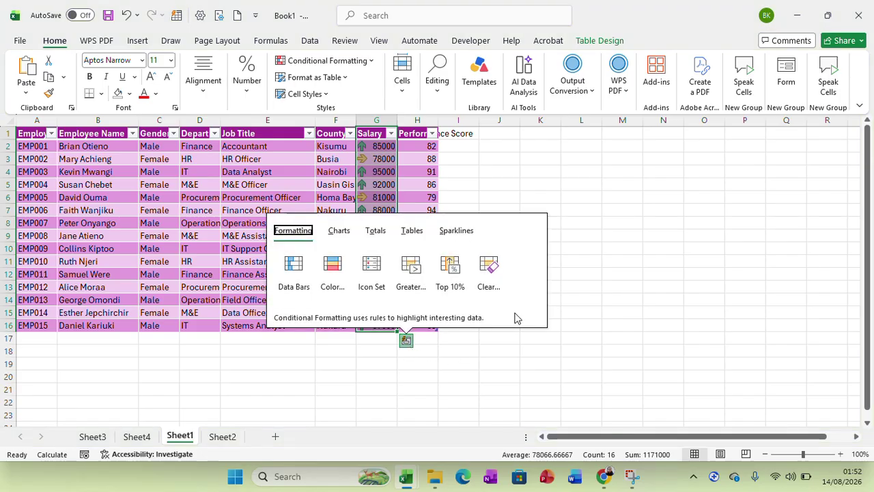
click(492, 281)
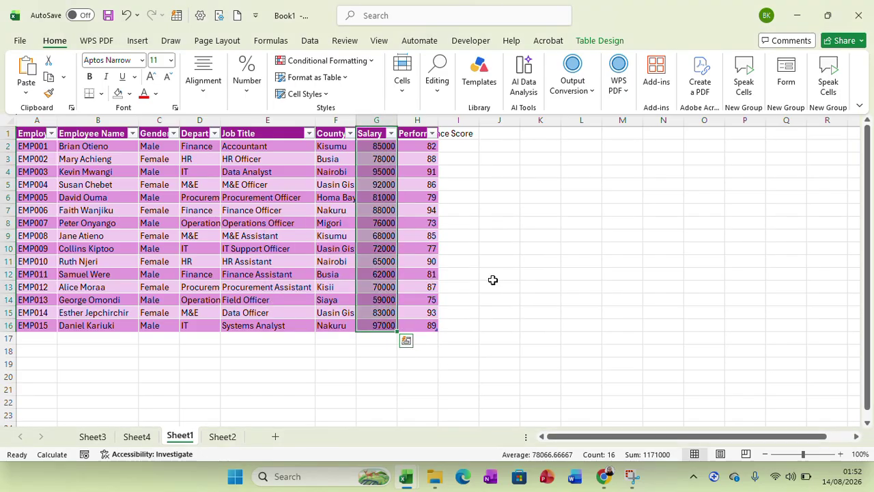
Highlight the Top 10% of the Salary values with Quick Analysis, and clear that highlighting again
click(408, 343)
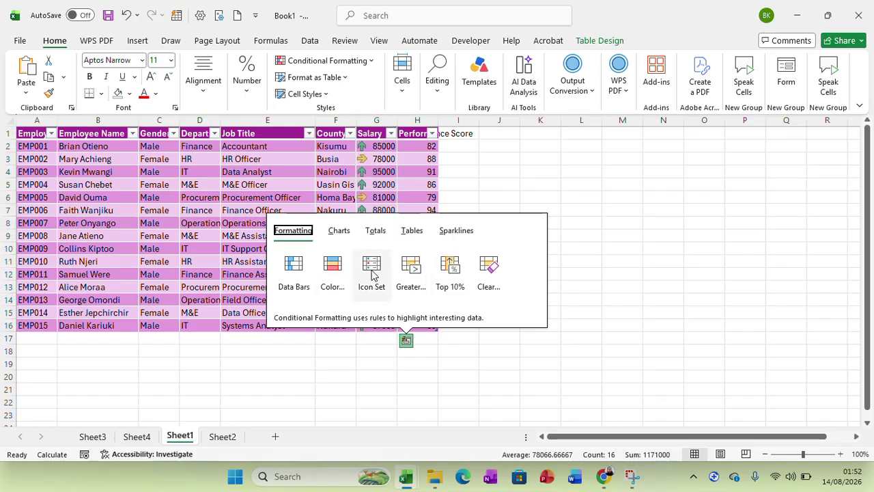
click(451, 277)
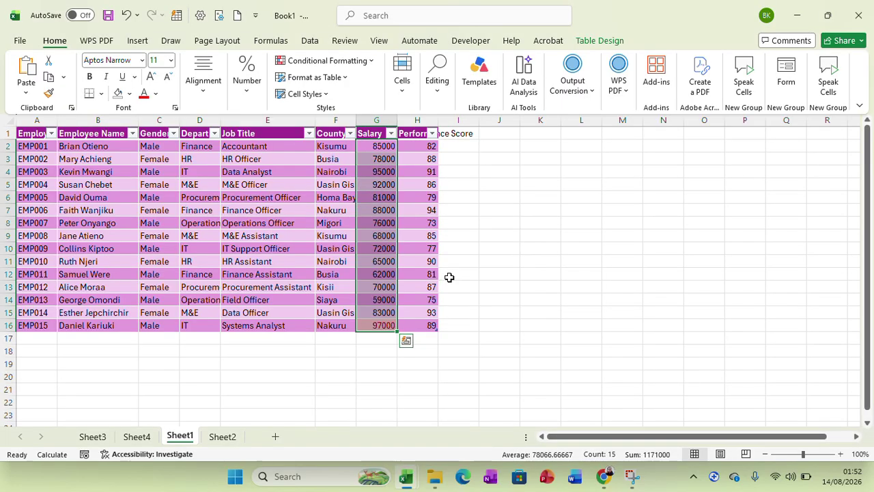
click(404, 343)
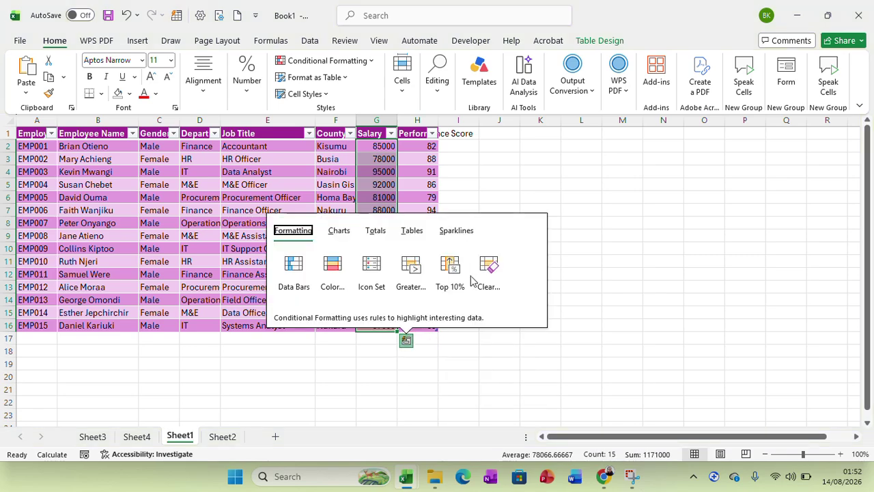
click(498, 271)
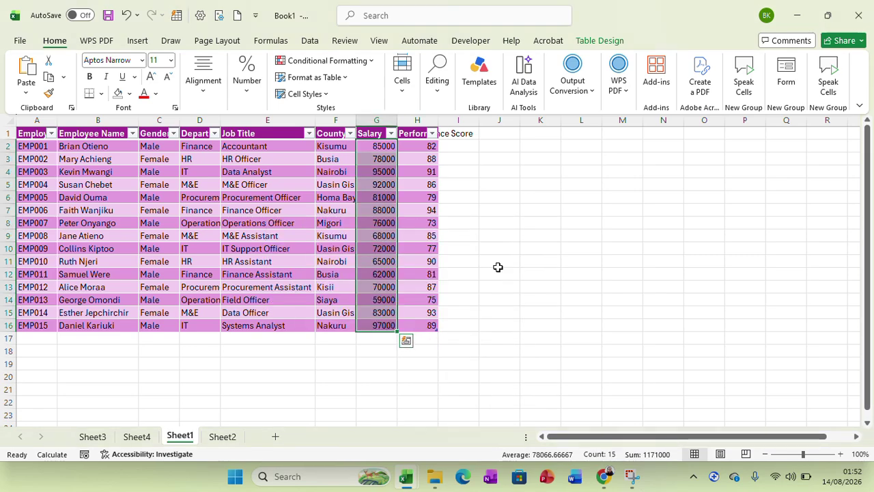
Browse the recommended charts for the Salary values, preview the Pareto chart, and close the chart dialog without inserting one
click(406, 340)
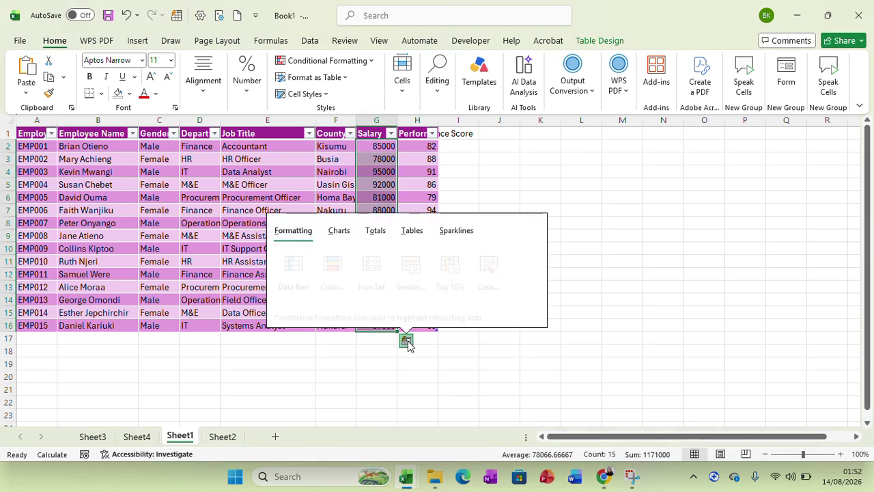
click(342, 237)
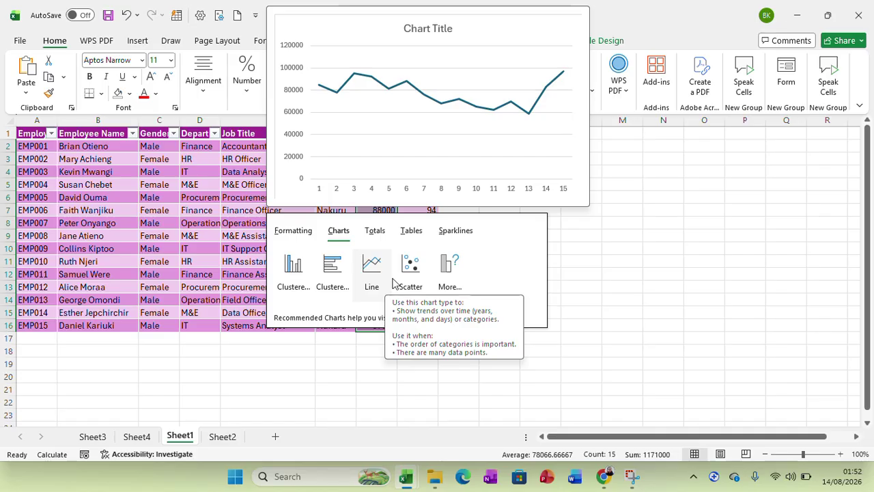
click(454, 278)
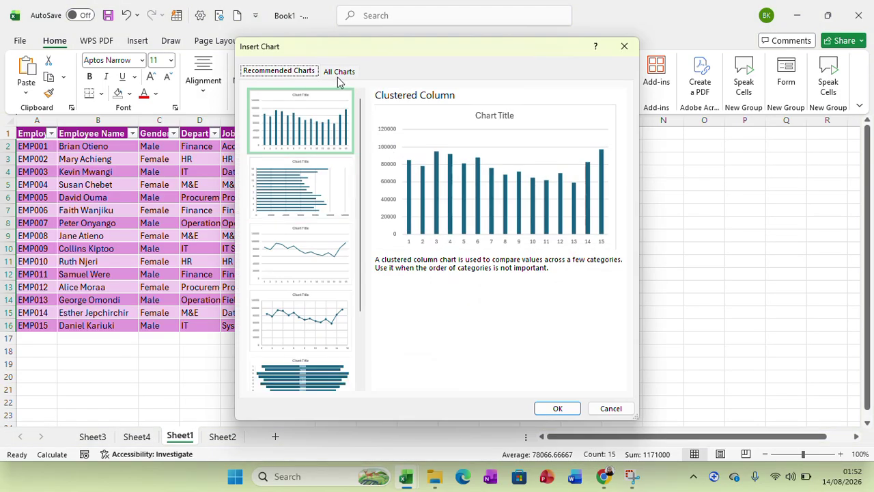
scroll(363, 353, down, 3)
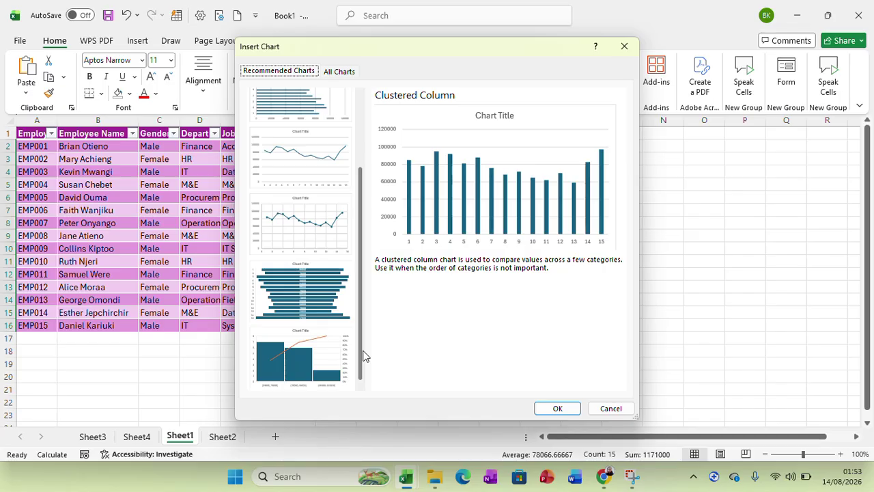
click(318, 369)
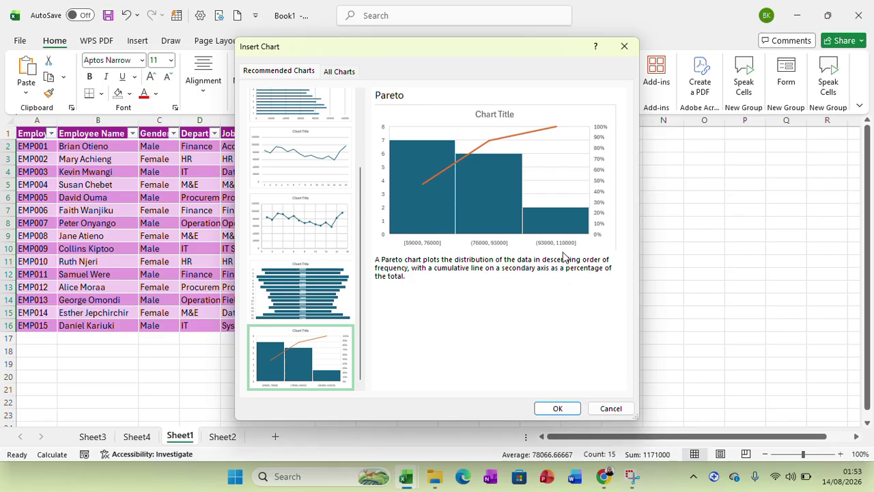
click(610, 409)
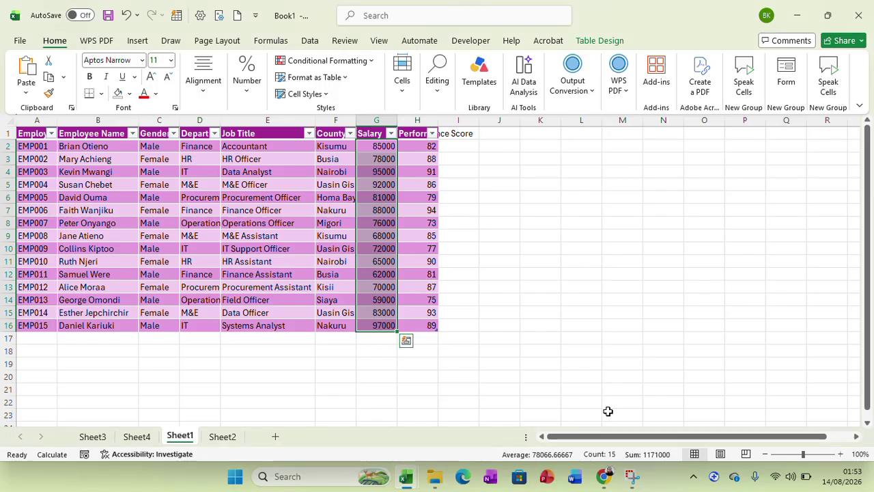
Reopen the additional chart choices for the Salary values from Quick Analysis, and cancel without inserting a chart
click(406, 342)
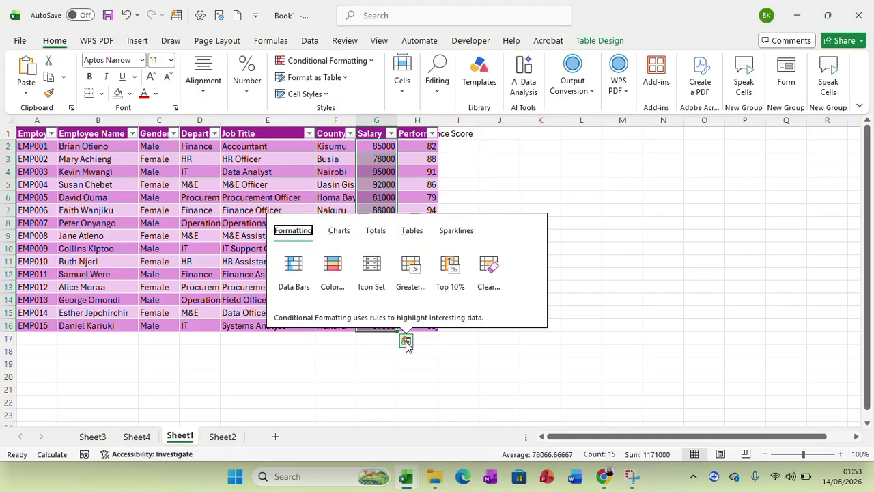
click(343, 232)
click(441, 272)
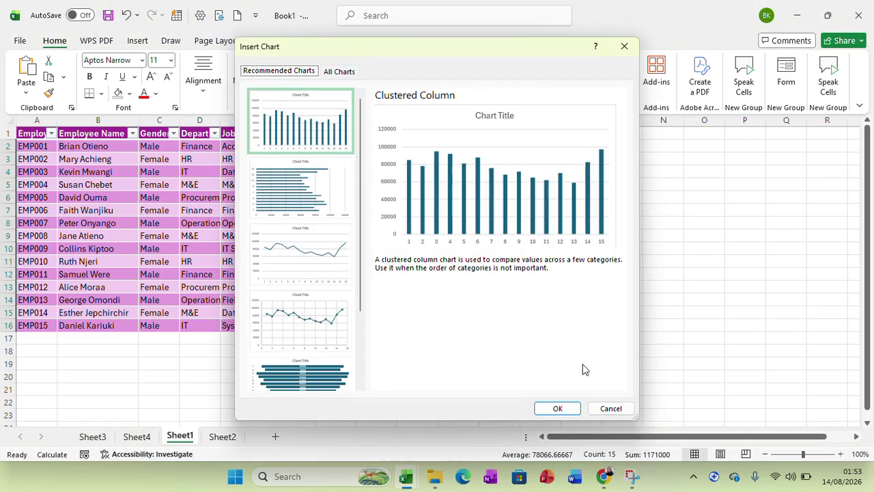
click(610, 413)
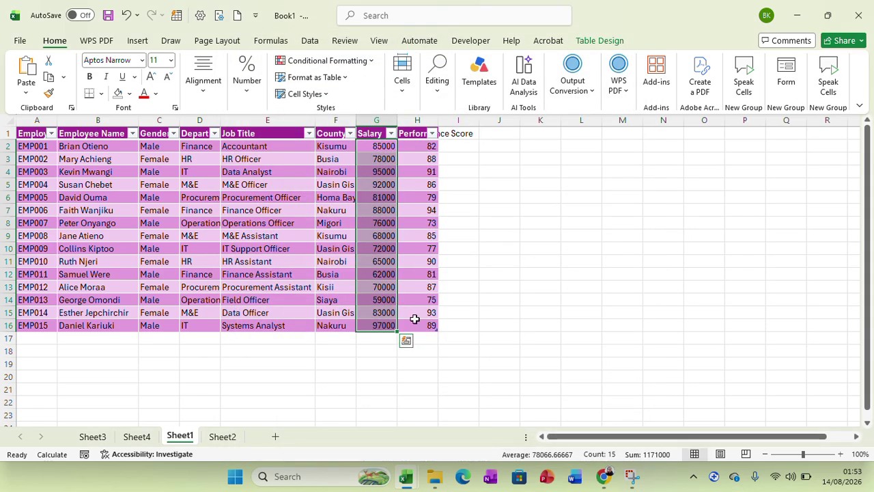
Add a Sum total below the Salary values with Quick Analysis
click(405, 344)
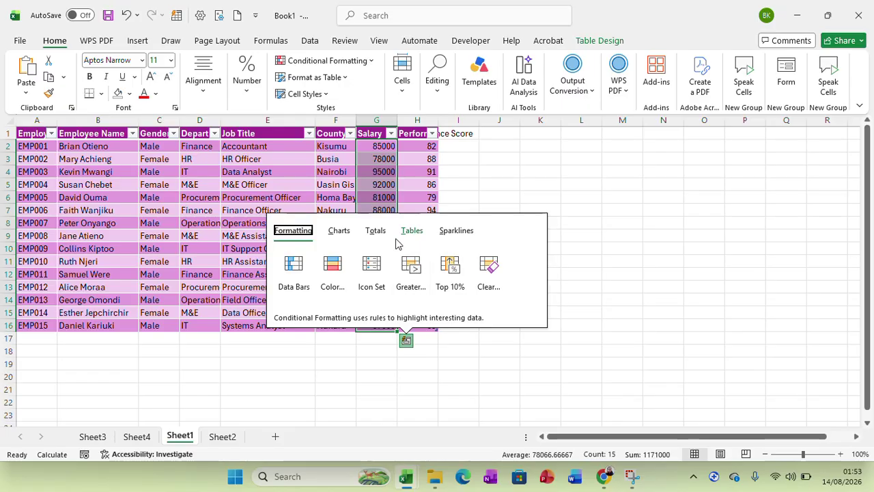
click(377, 231)
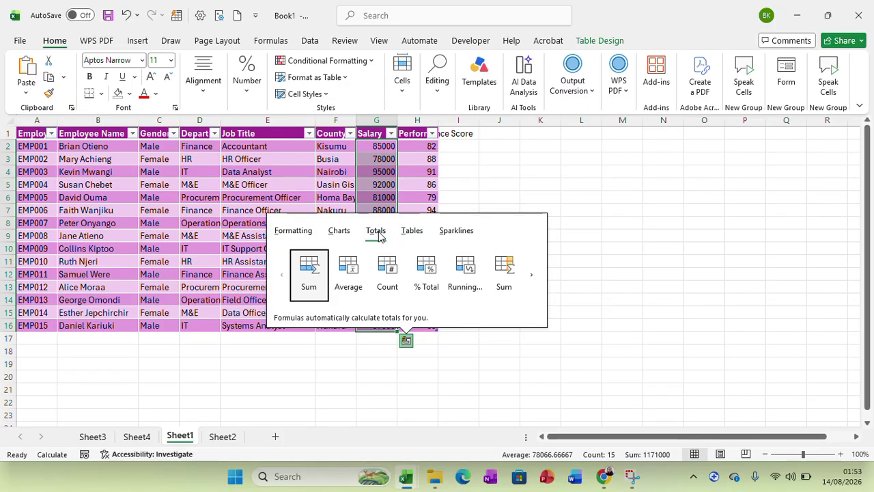
click(309, 277)
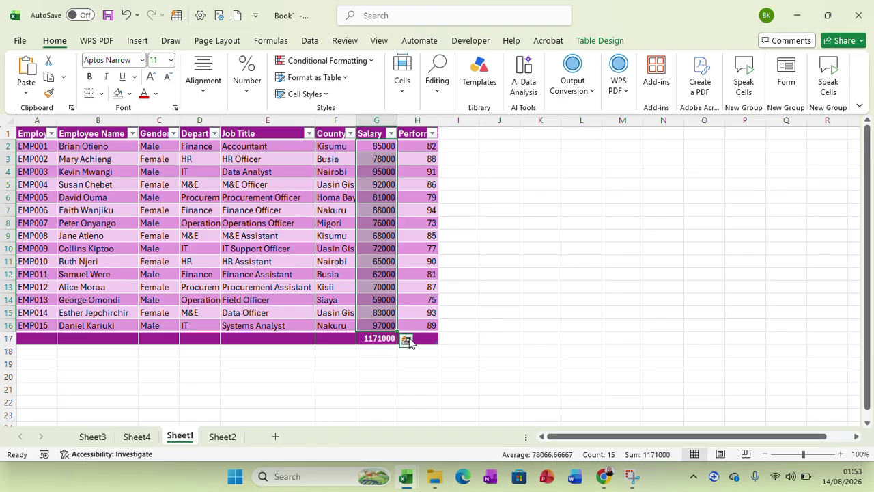
Create the suggested PivotTable showing Sum of Salary by Department and Employee ID from the Salary values with Quick Analysis
click(407, 340)
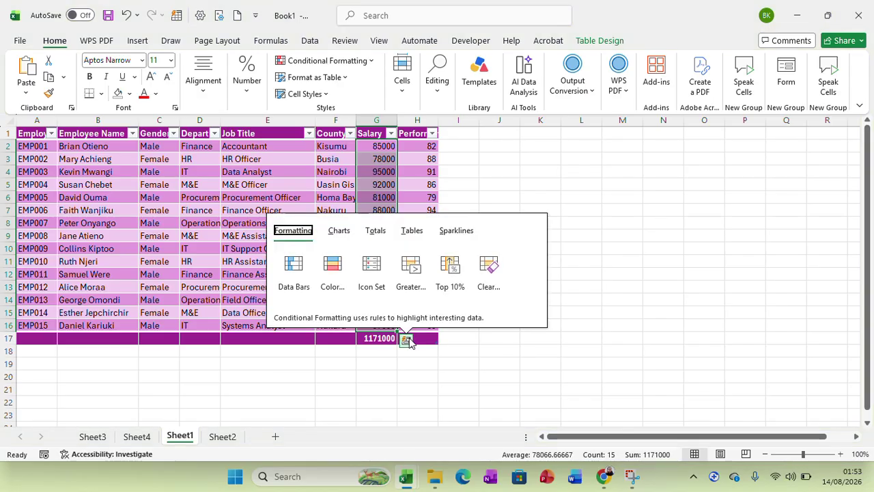
click(410, 231)
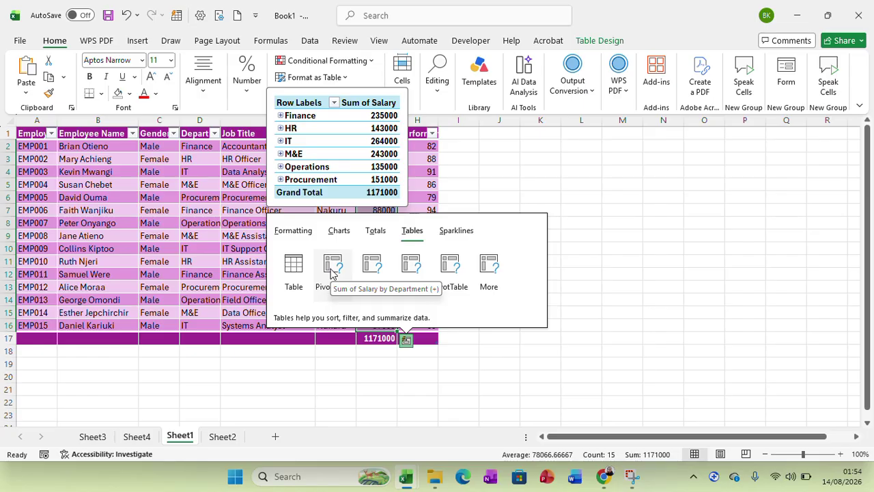
click(332, 271)
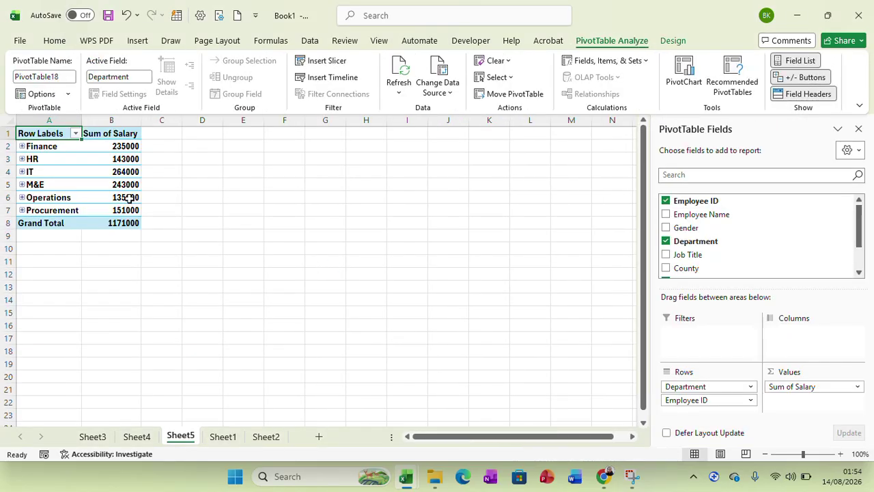
mouse_move(129, 197)
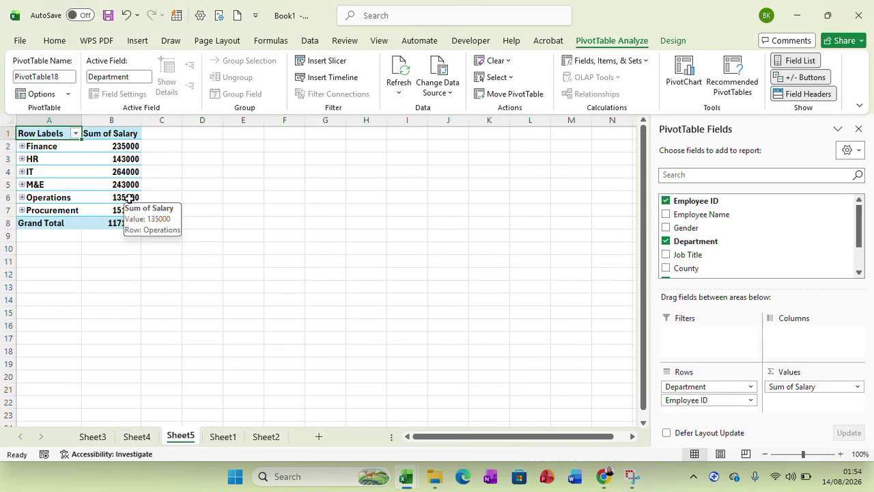
Return to the employee table on Sheet1 and create the suggested Sum of Salary by Department PivotTable a second time
click(254, 438)
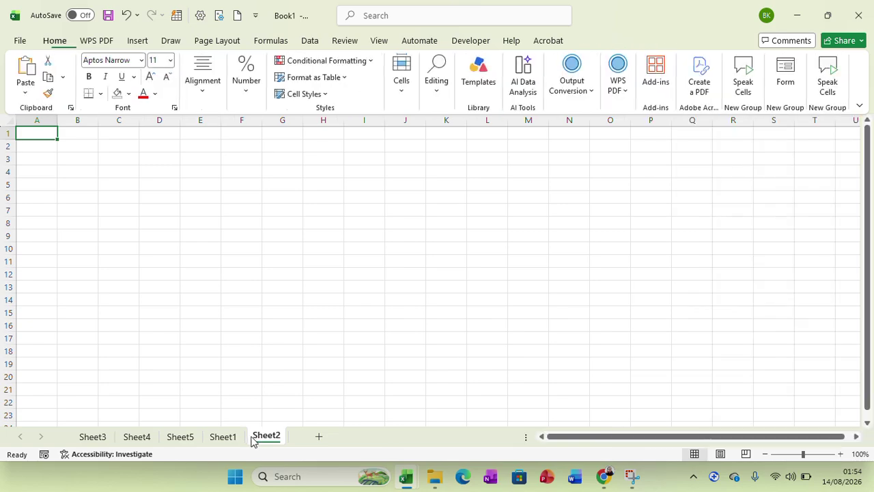
click(228, 439)
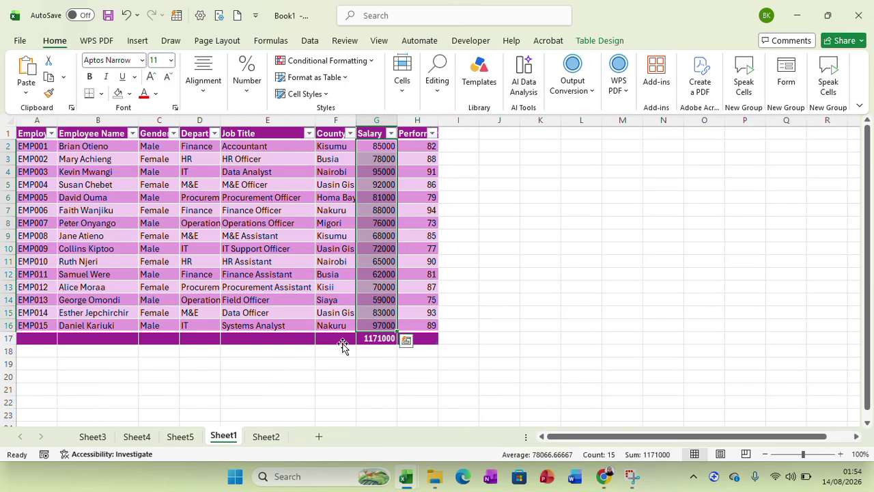
click(406, 340)
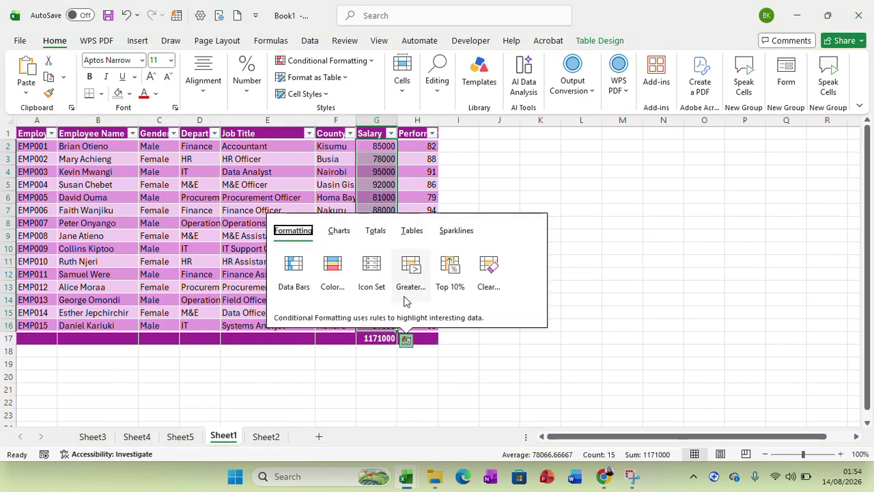
click(403, 238)
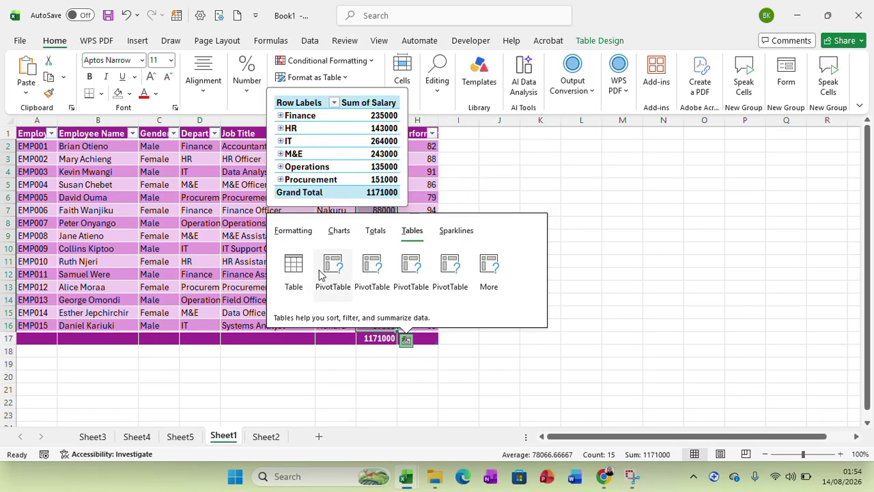
click(325, 276)
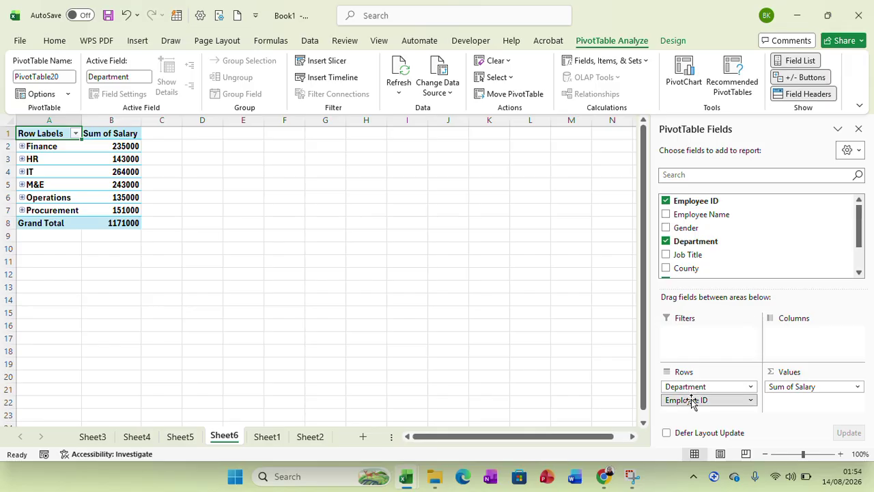
Remove Employee ID and Department from the PivotTable's rows and add County there to summarise salary by county
drag(692, 401, 769, 247)
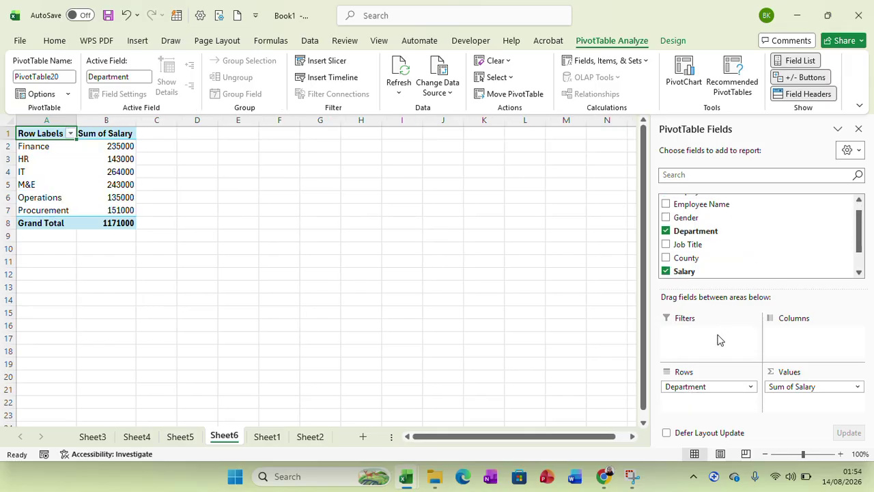
drag(688, 388, 769, 204)
drag(695, 271, 684, 403)
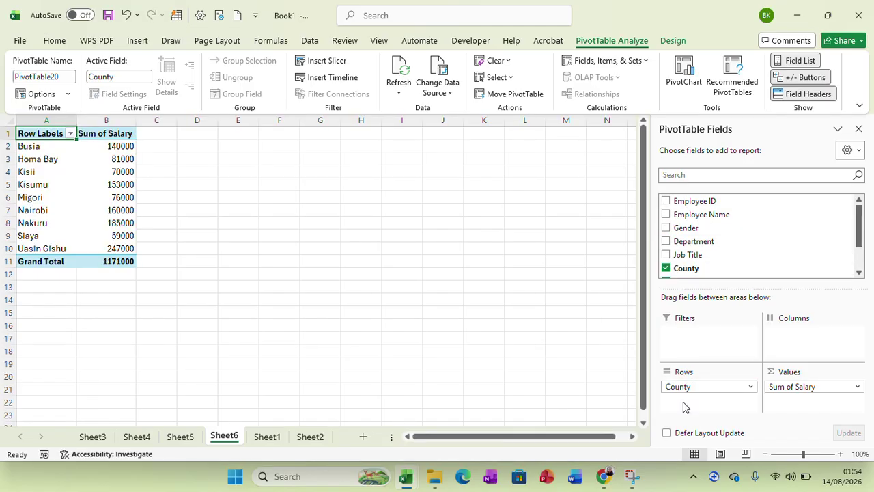